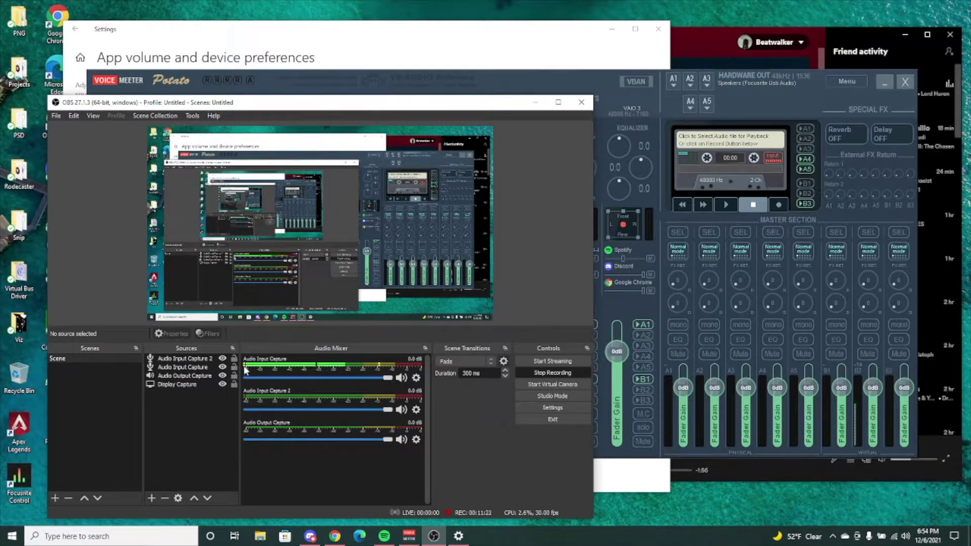
Check which Voicemeeter device the first OBS Audio Input Capture uses
left_click(417, 378)
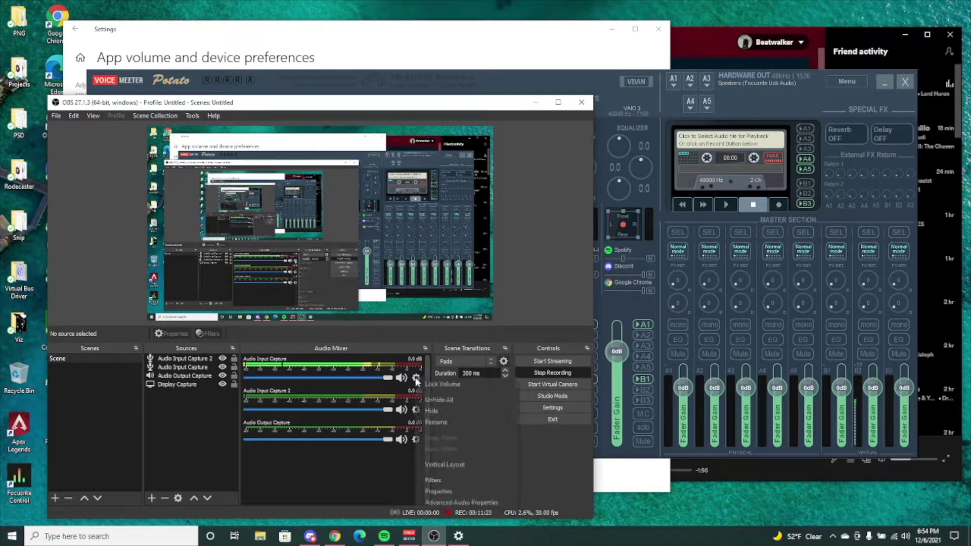
left_click(447, 492)
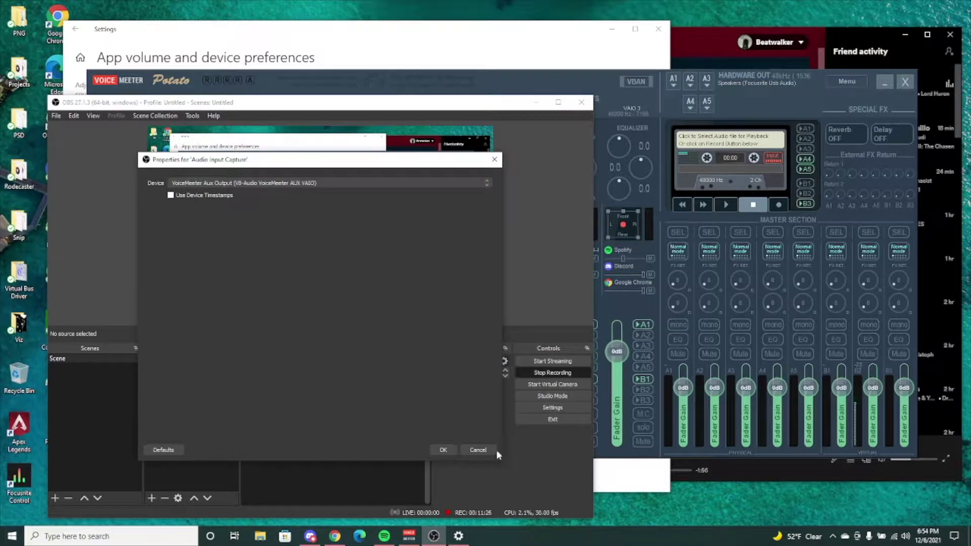
left_click(444, 450)
Check Audio Input Capture 2's device, then bring the Voicemeeter Potato mixer forward
left_click(415, 410)
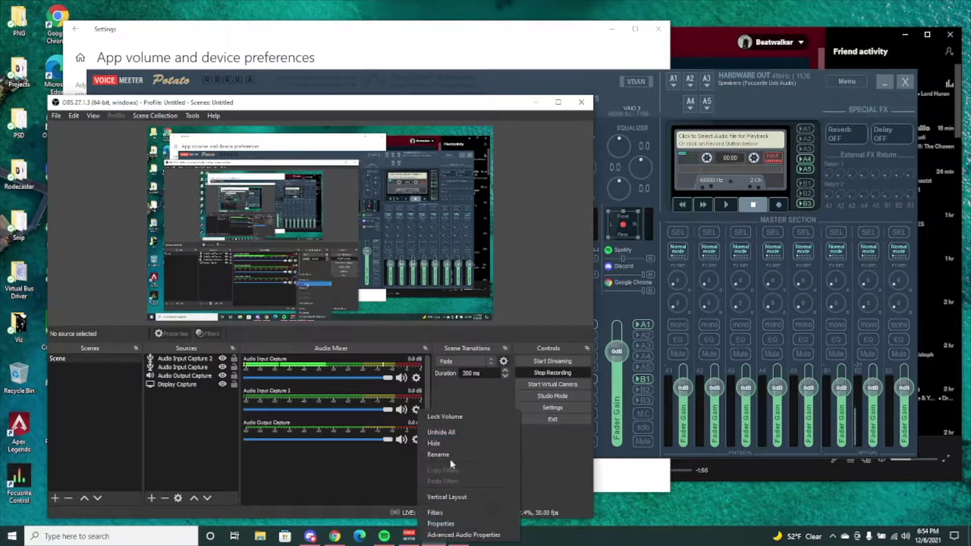
left_click(441, 524)
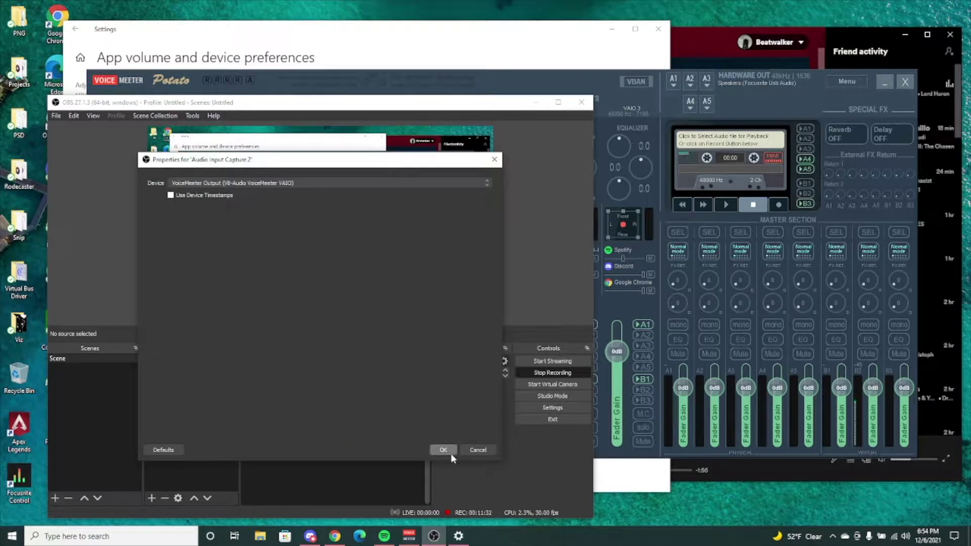
left_click(436, 449)
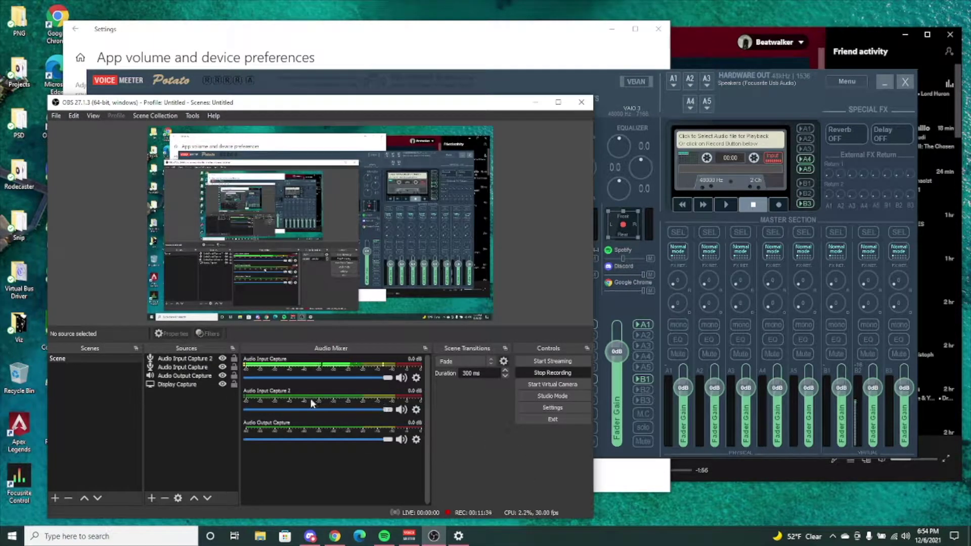
left_click(606, 144)
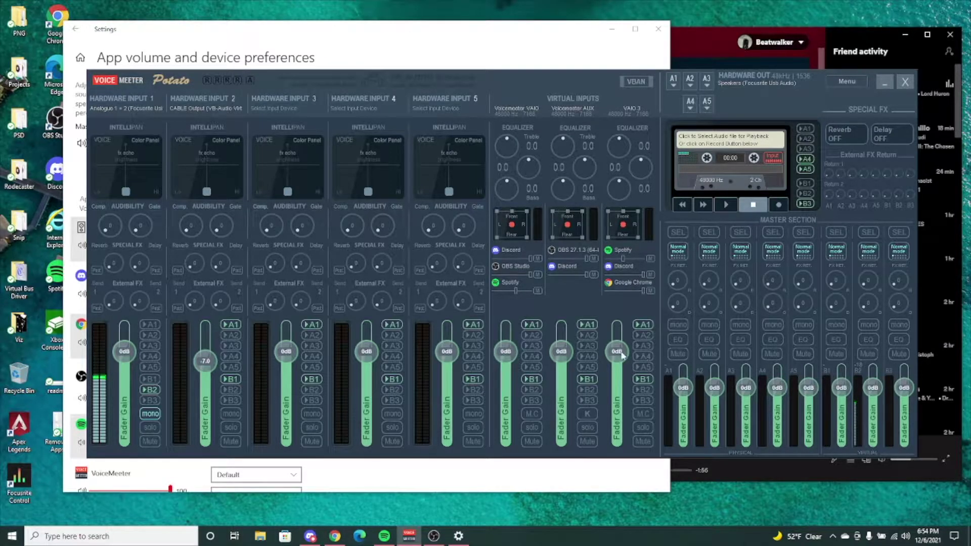
Pull the VAIO 3 virtual input's fader down below 0 dB
left_click_drag(618, 354, 615, 379)
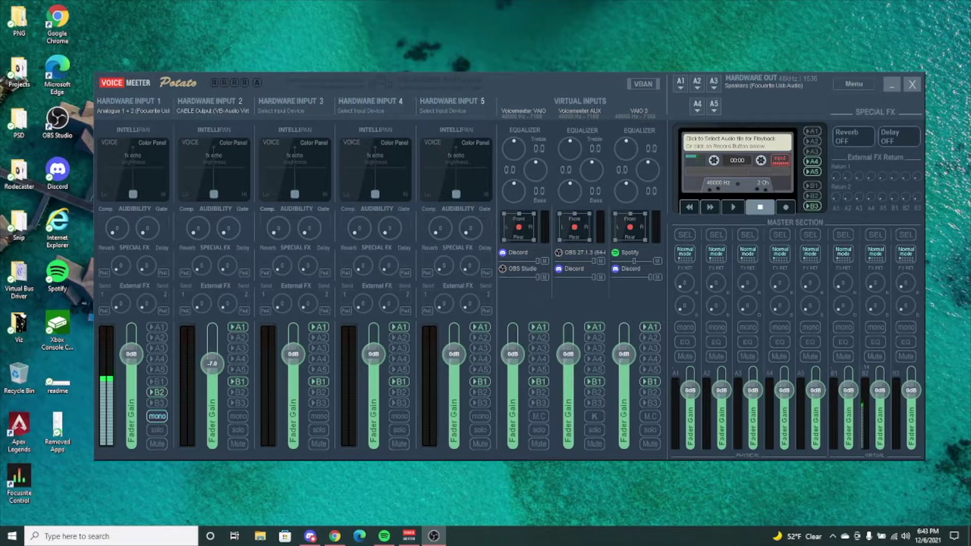
Nudge the Voicemeeter Potato window slightly right and down
left_click_drag(532, 91, 535, 97)
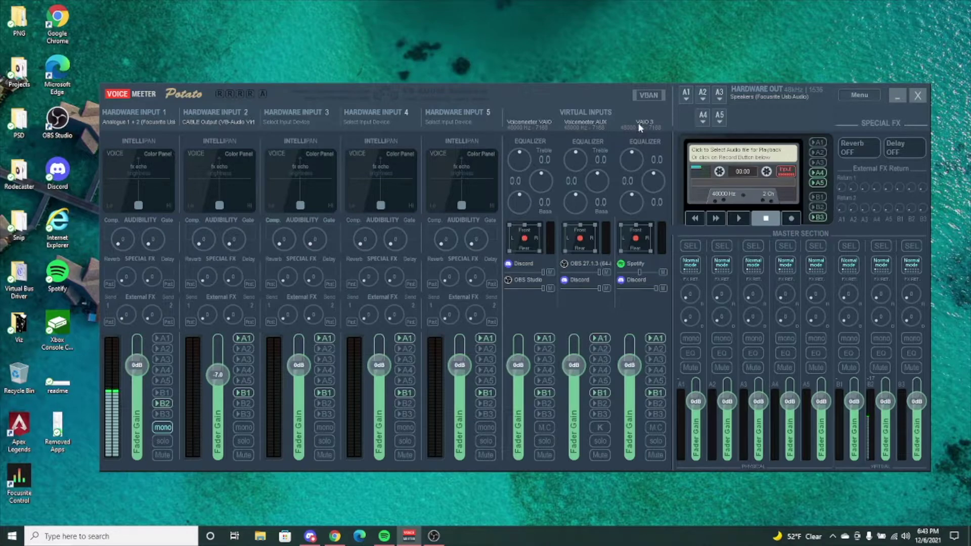
Show the Windows playback device list with VoiceMeeter Input, VAIO3 Input and Aux Input
left_click(906, 536)
left_click(859, 490)
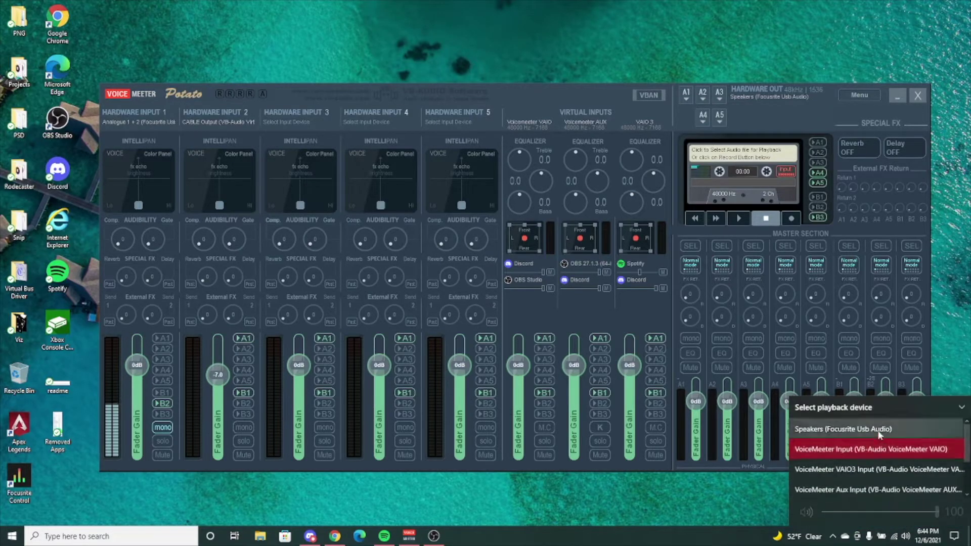
left_click(872, 470)
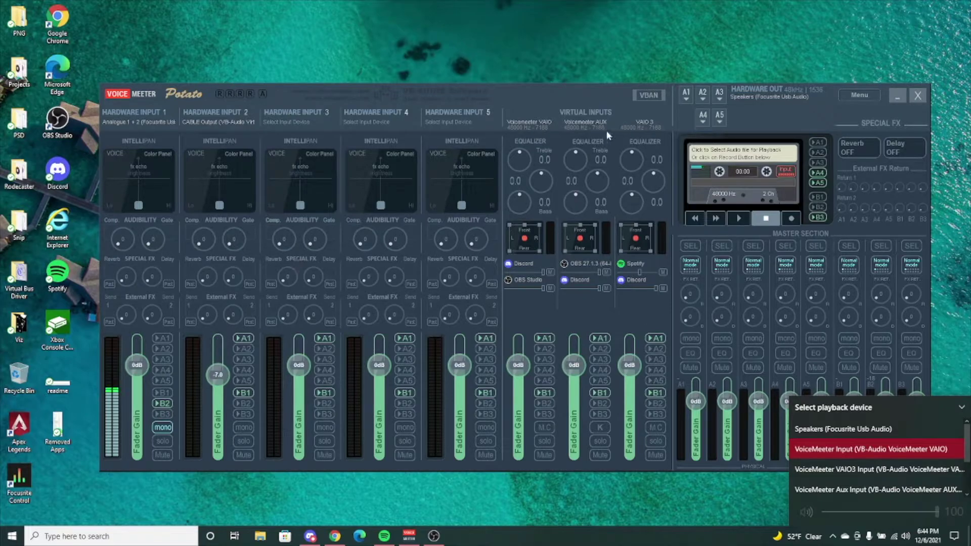
Drag the Voicemeeter window back into place, closing the playback device flyout
left_click_drag(562, 95, 551, 92)
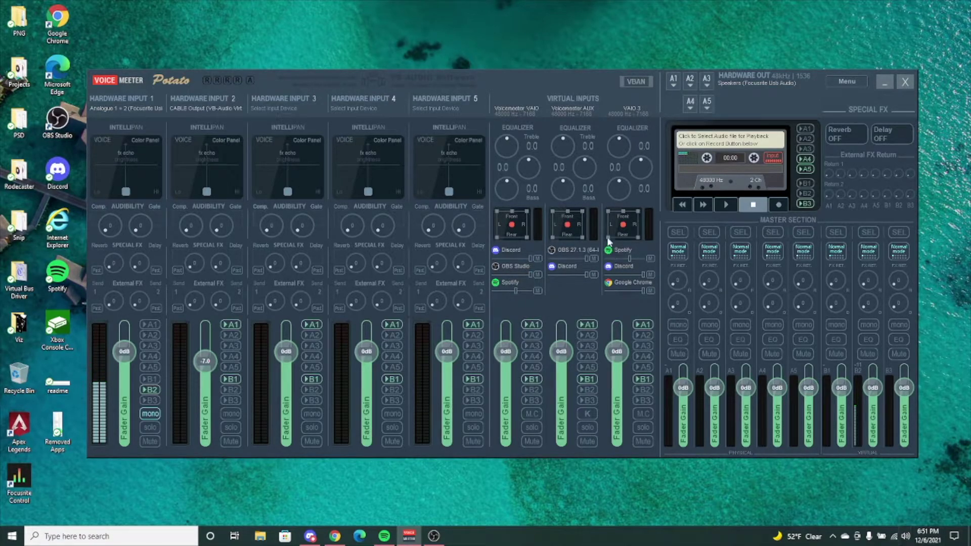
Go from the tray's Sound settings to App volume and device preferences
right_click(905, 537)
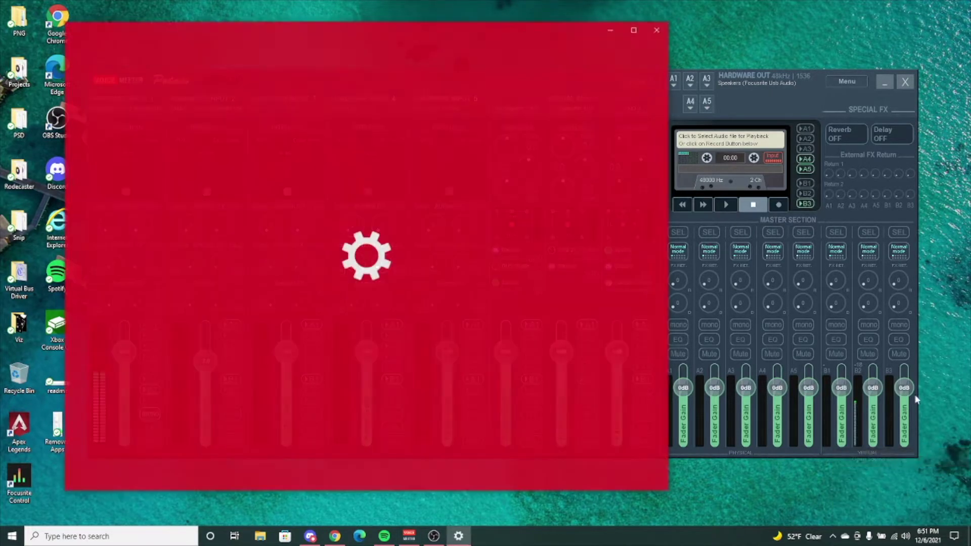
scroll(295, 435, "down", 2)
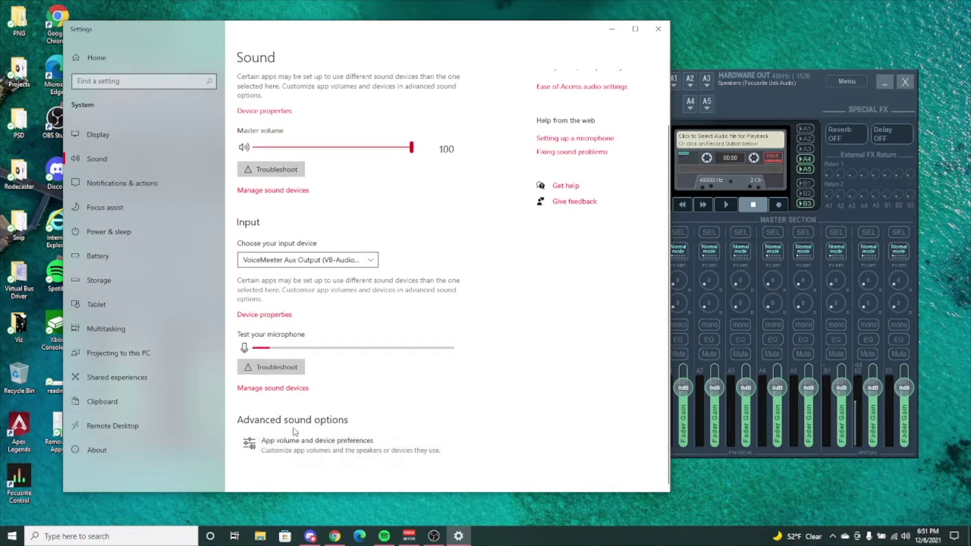
left_click(319, 445)
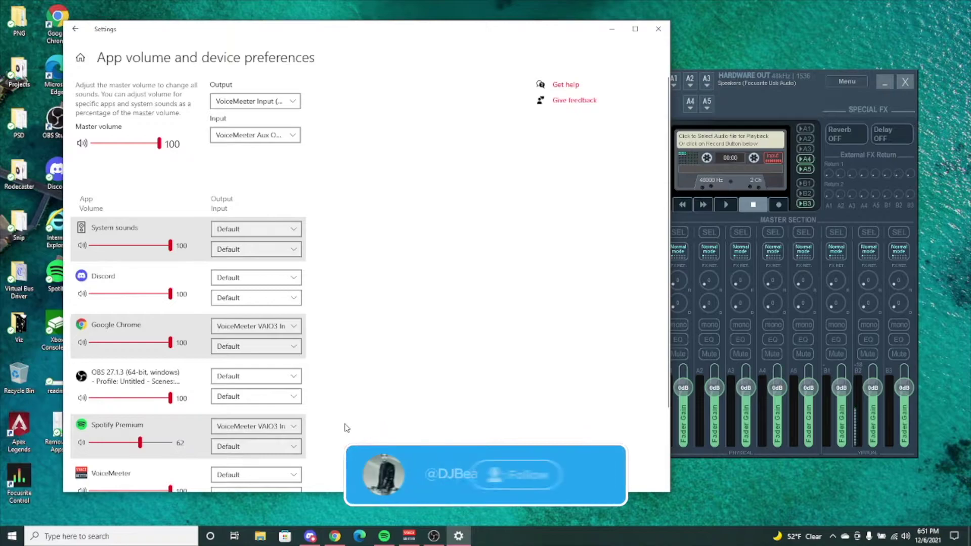
Play Your Top Songs 2021 in Spotify, then return to the Voicemeeter mixer
left_click(385, 536)
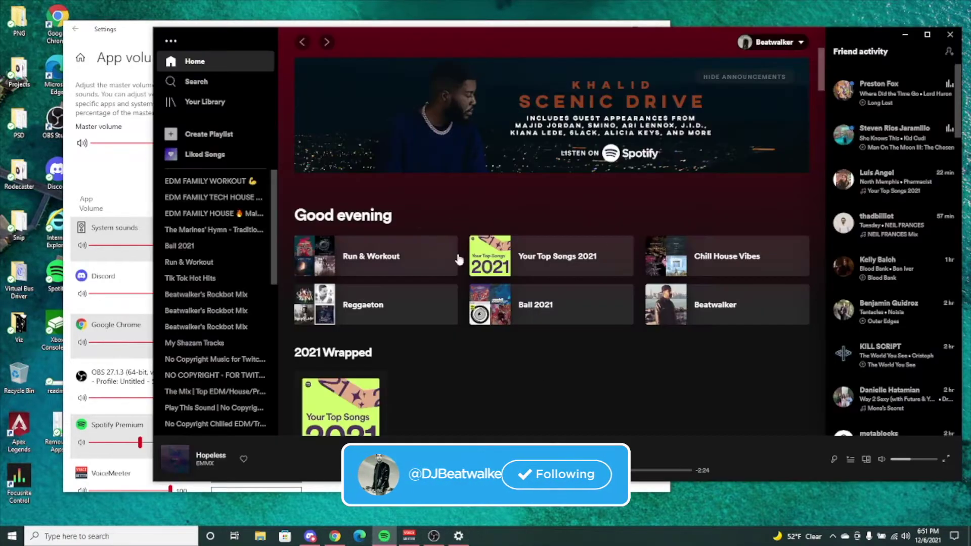
left_click(557, 452)
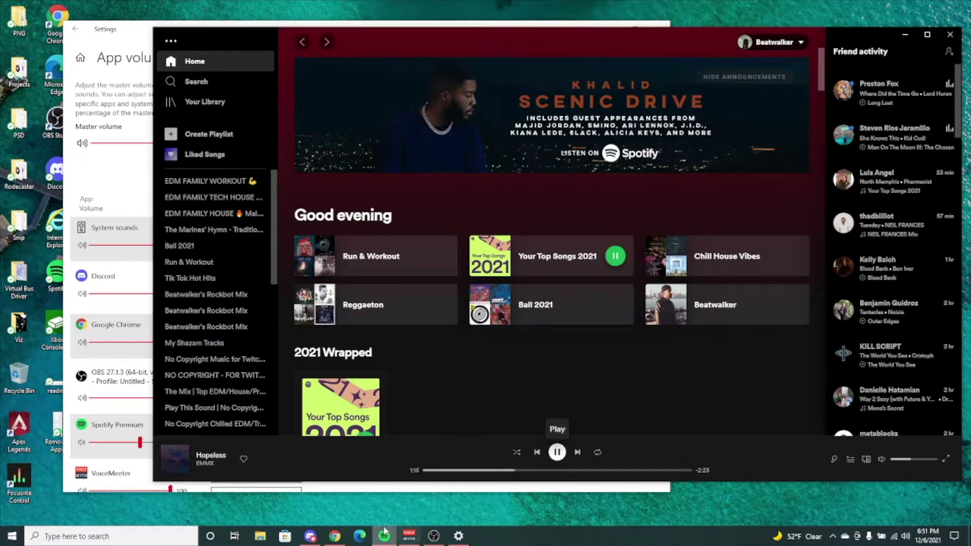
left_click(409, 536)
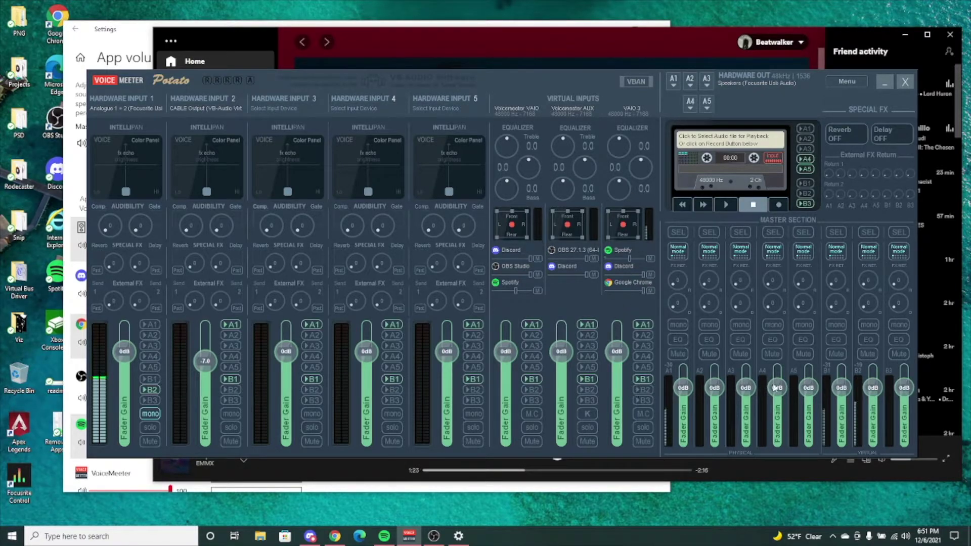
Route VAIO 3 to bus B1 and raise Spotify's app gain within that strip
left_click(644, 380)
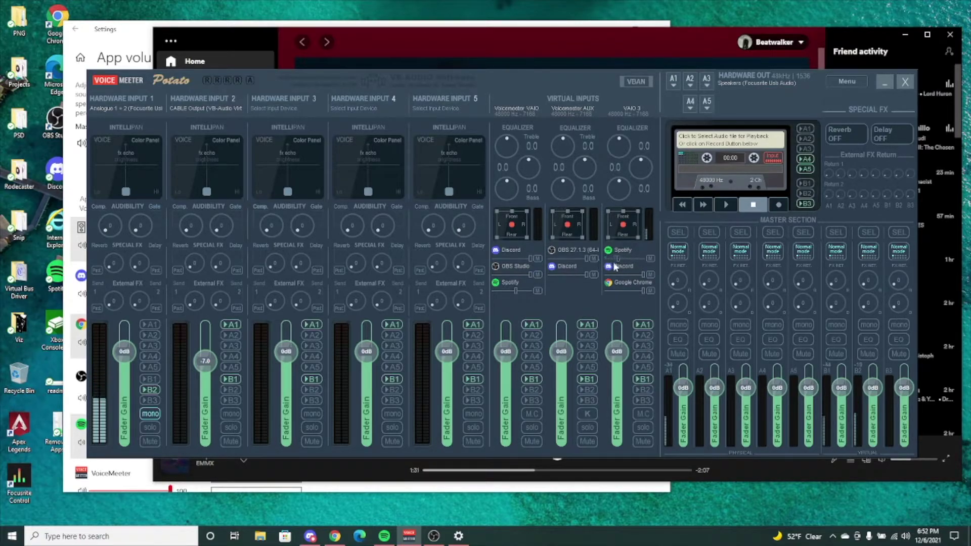
left_click_drag(607, 258, 623, 258)
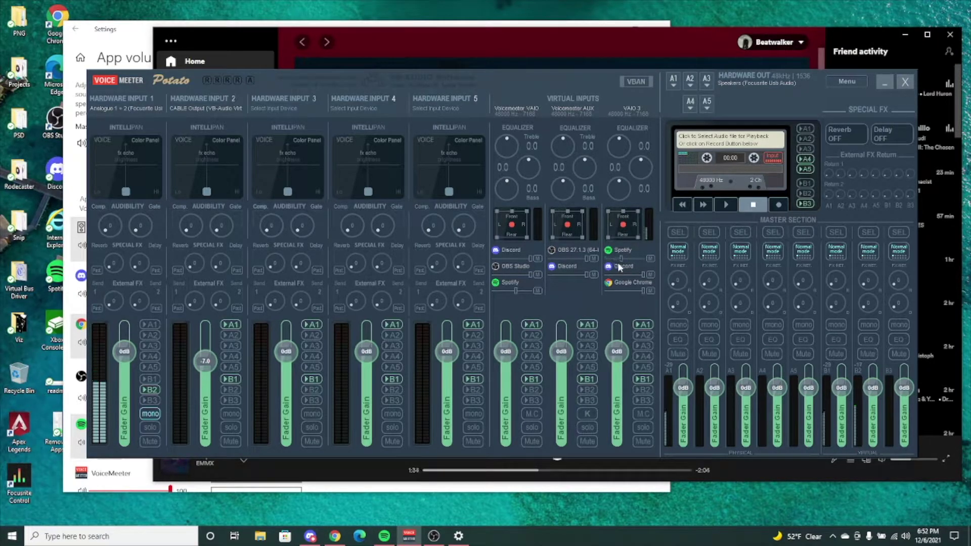
left_click(736, 468)
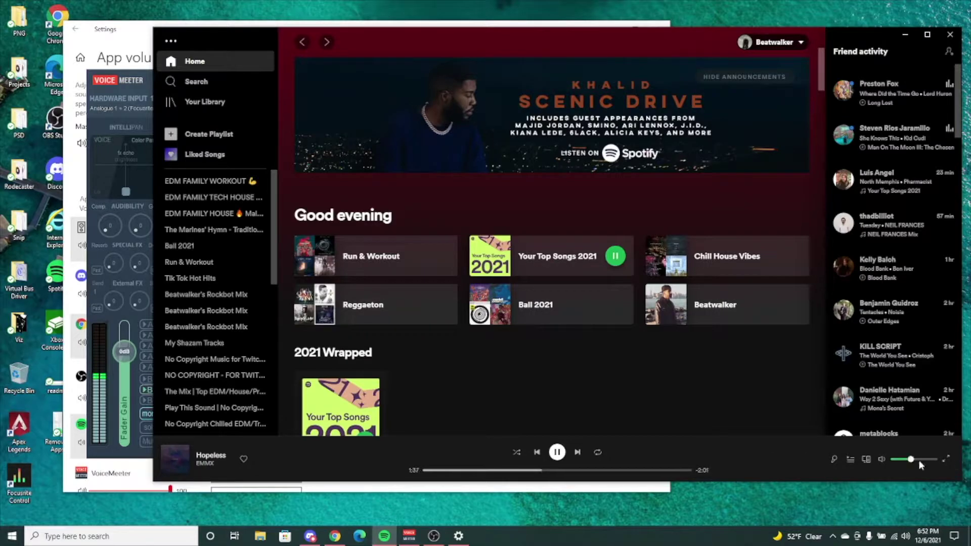
left_click(141, 445)
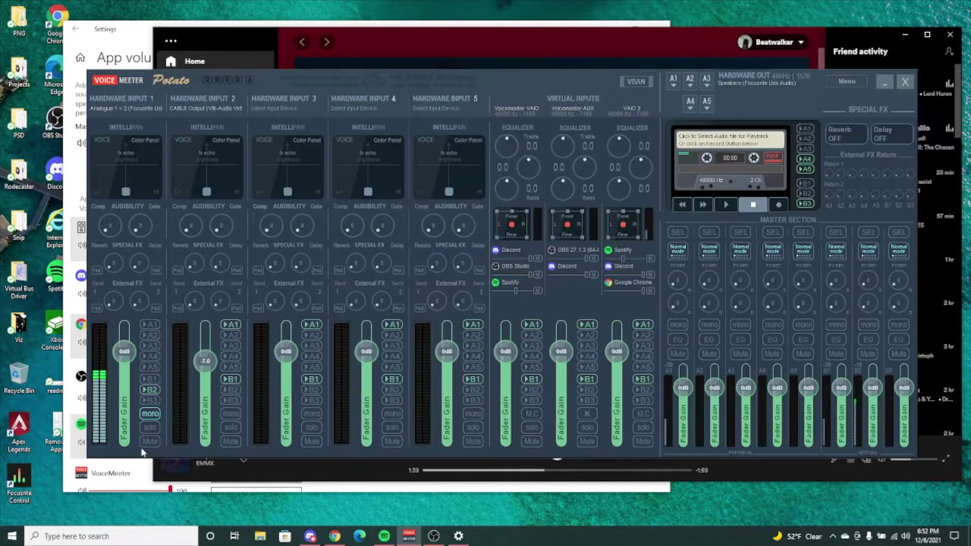
left_click(651, 460)
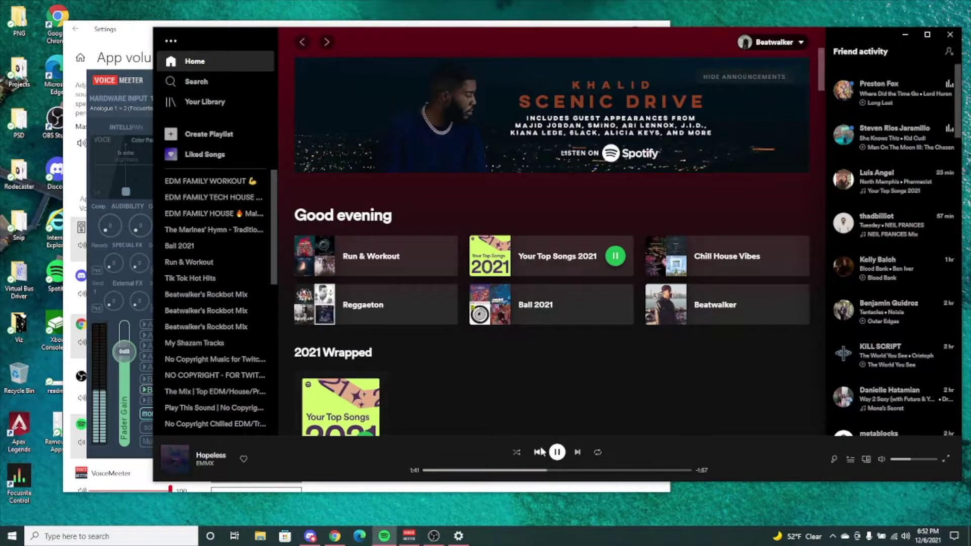
key("alt+Tab")
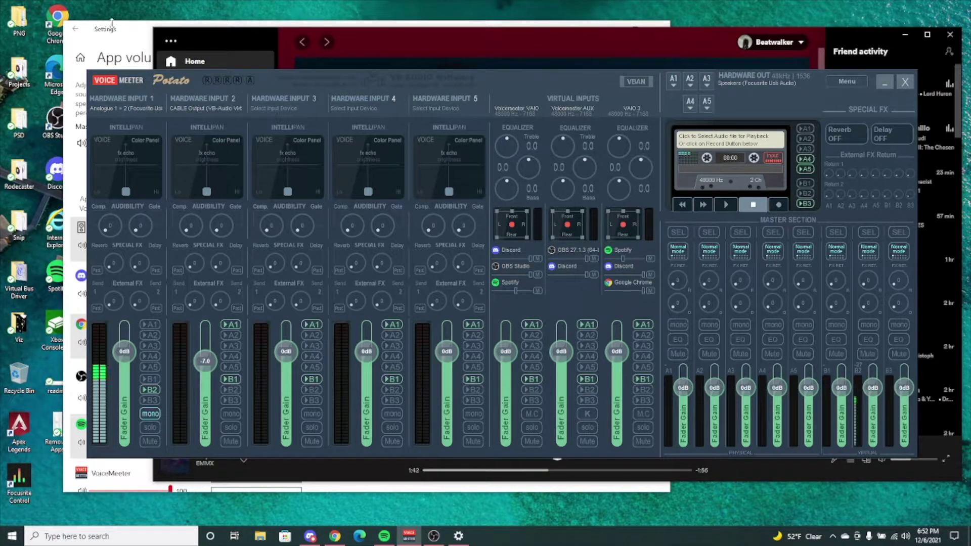
left_click(142, 44)
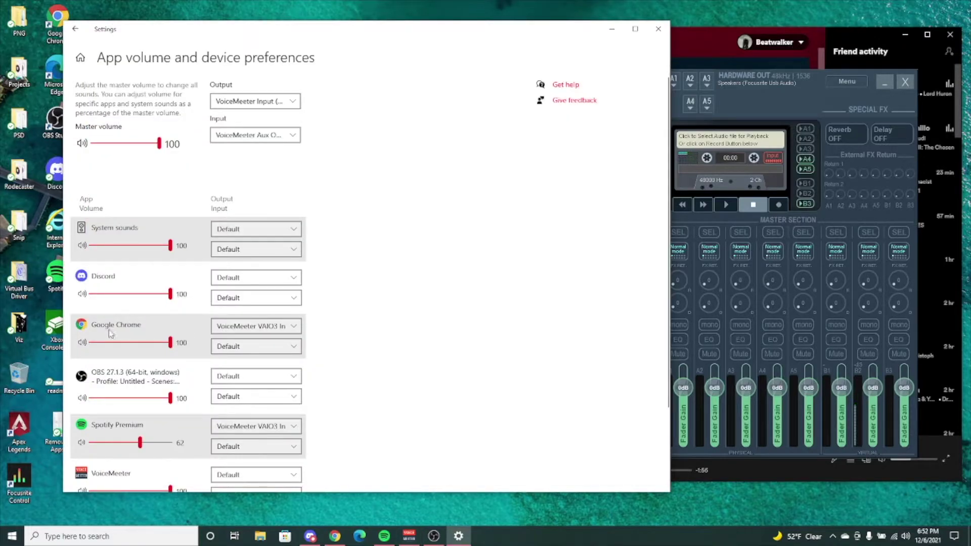
left_click(336, 538)
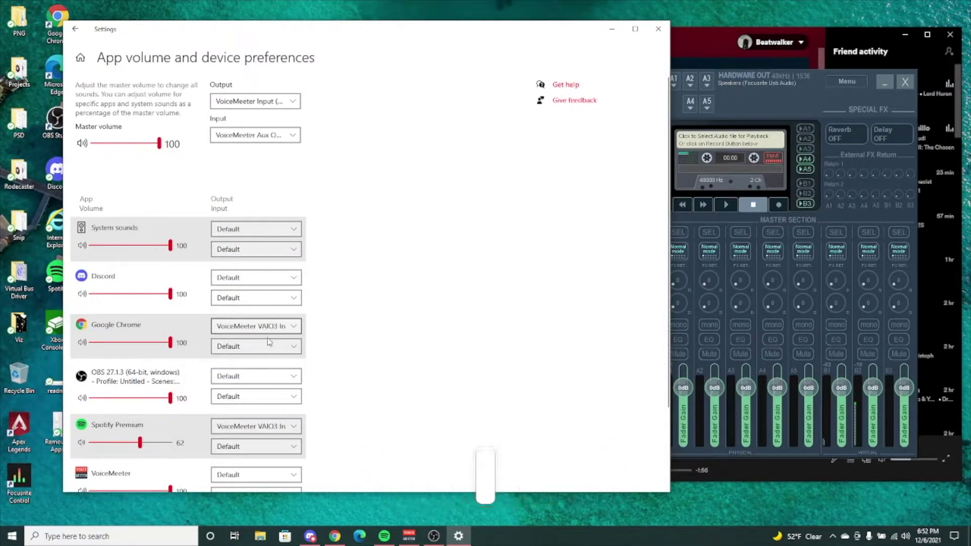
left_click(742, 87)
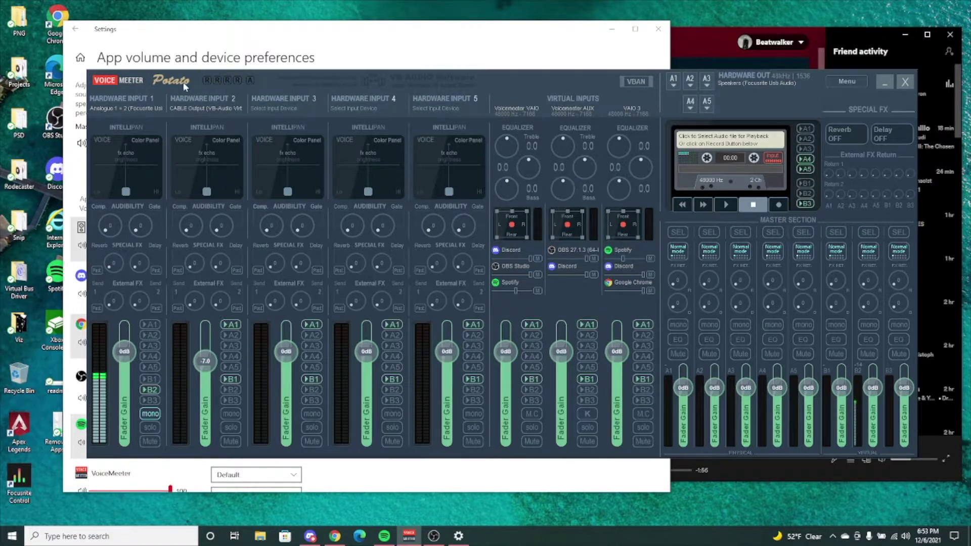
Bring Discord up, glance at User Settings, and return to the server
left_click(310, 536)
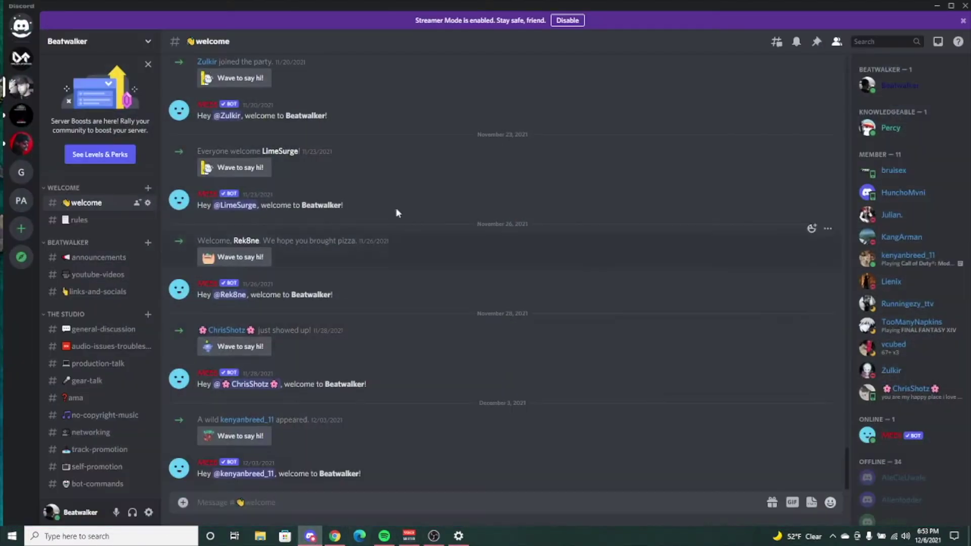
left_click(149, 513)
left_click(724, 51)
Browse the general-discussion and audio-issues-troubleshoot channels, ending on general-discussion
left_click(80, 330)
left_click(80, 347)
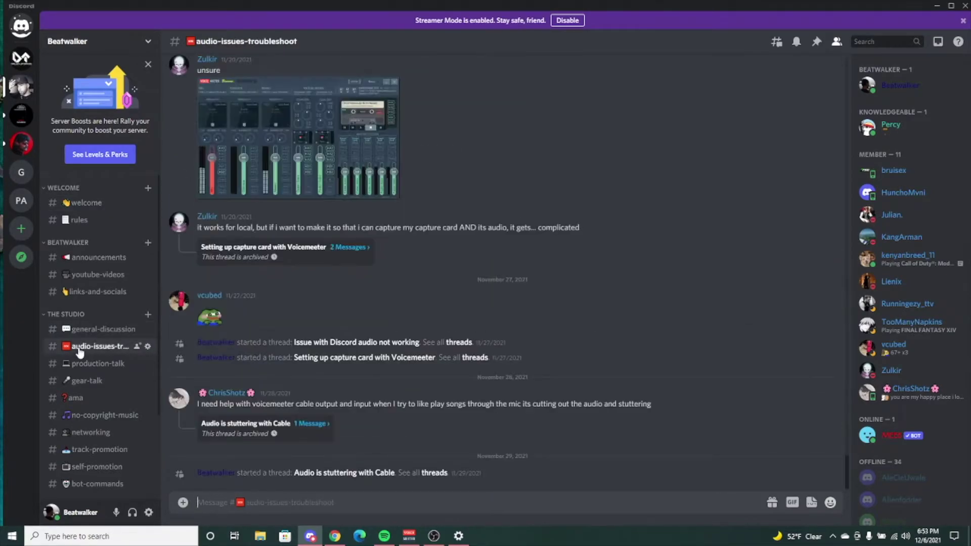
scroll(423, 362, "up", 3)
scroll(423, 362, "down", 10)
left_click(79, 330)
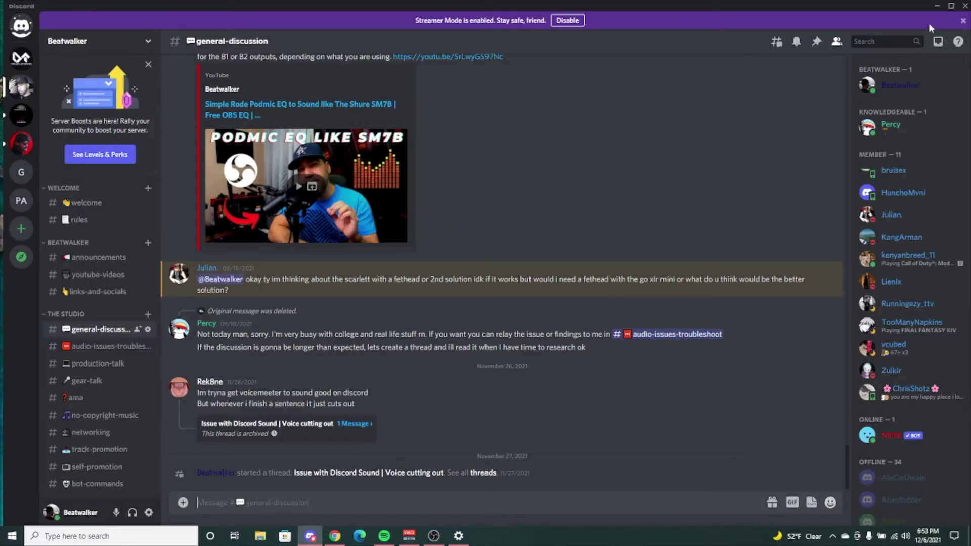
Review Voice & Video devices (VoiceMeeter Aux Output in, CABLE Input out), then minimize Discord
left_click(149, 512)
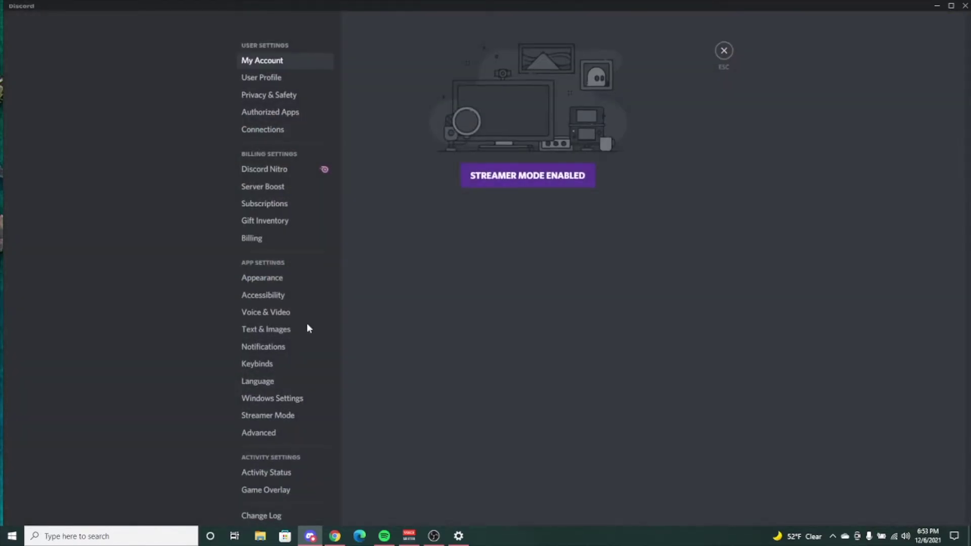
left_click(266, 329)
left_click(258, 313)
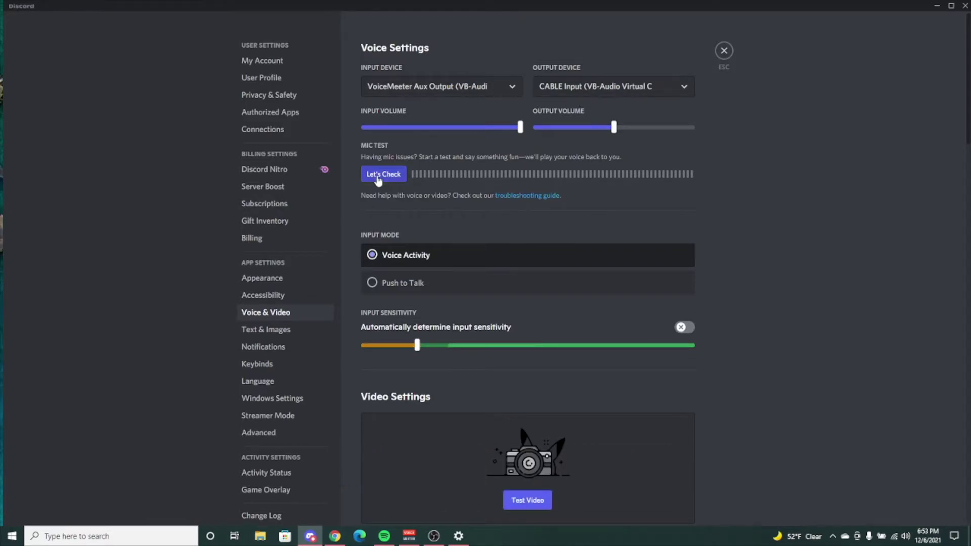
left_click(937, 7)
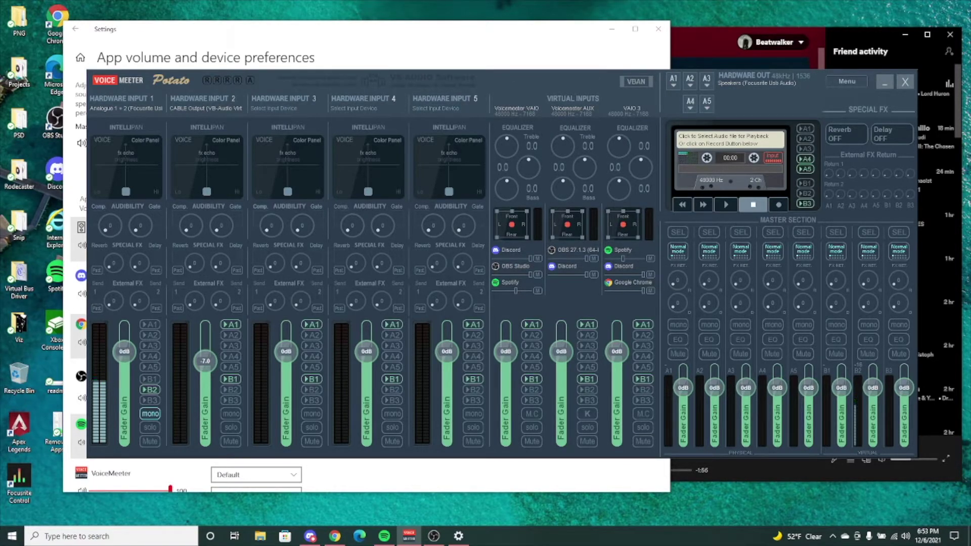
left_click(434, 536)
left_click_drag(813, 61, 322, 105)
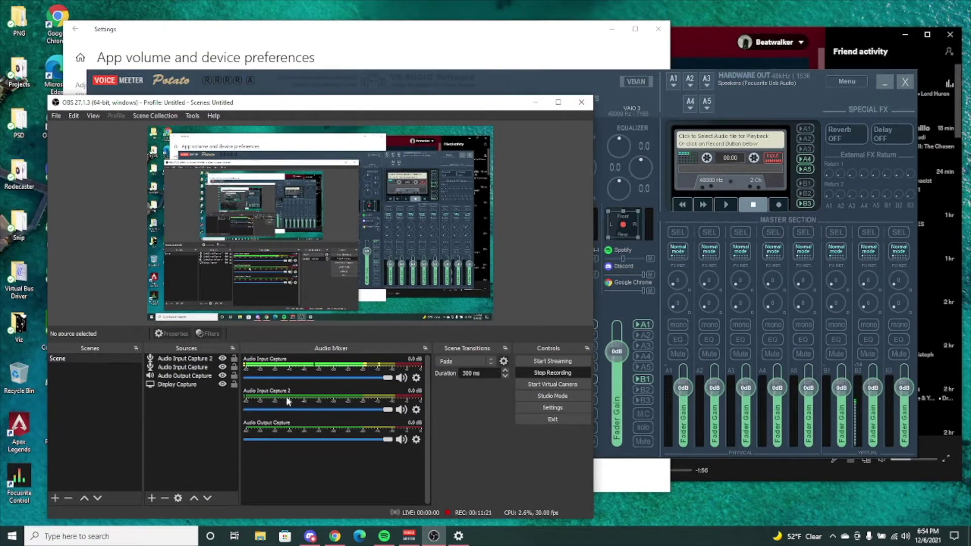
left_click(416, 378)
left_click(438, 492)
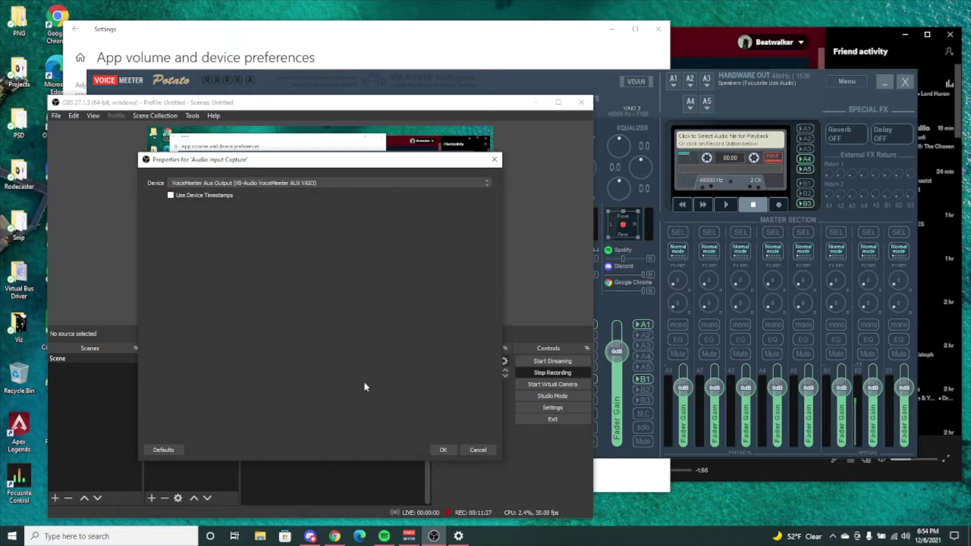
left_click(443, 450)
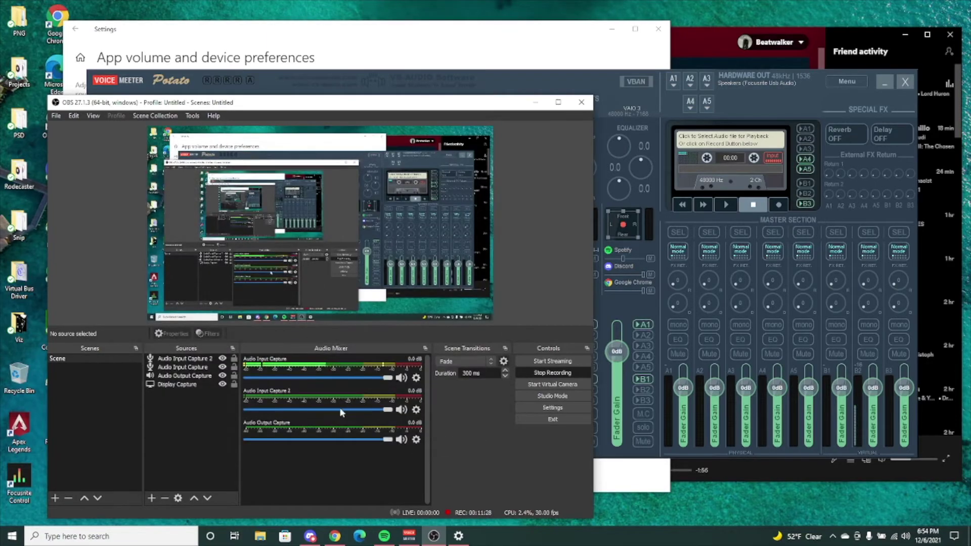
Confirm Audio Input Capture 2's device is VoiceMeeter Output
left_click(420, 411)
left_click(444, 523)
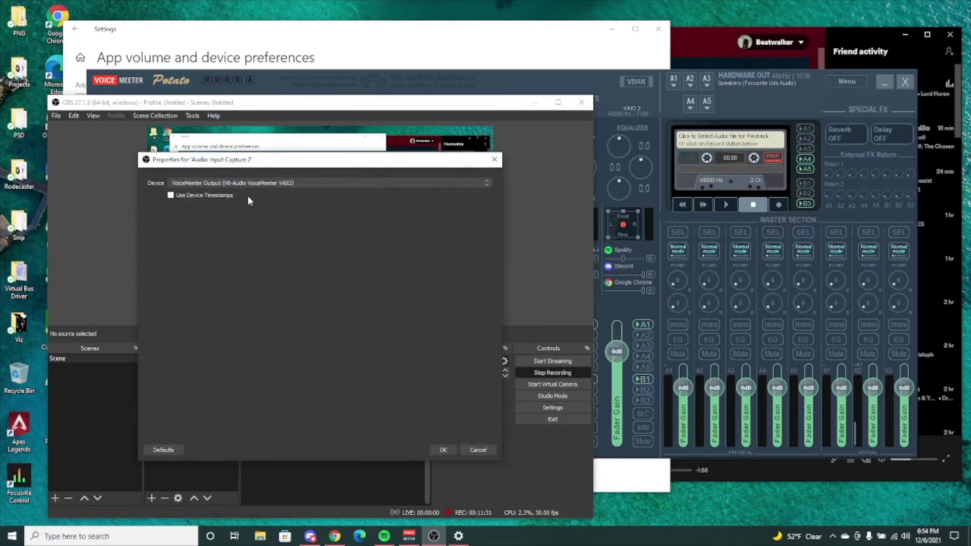
left_click(435, 448)
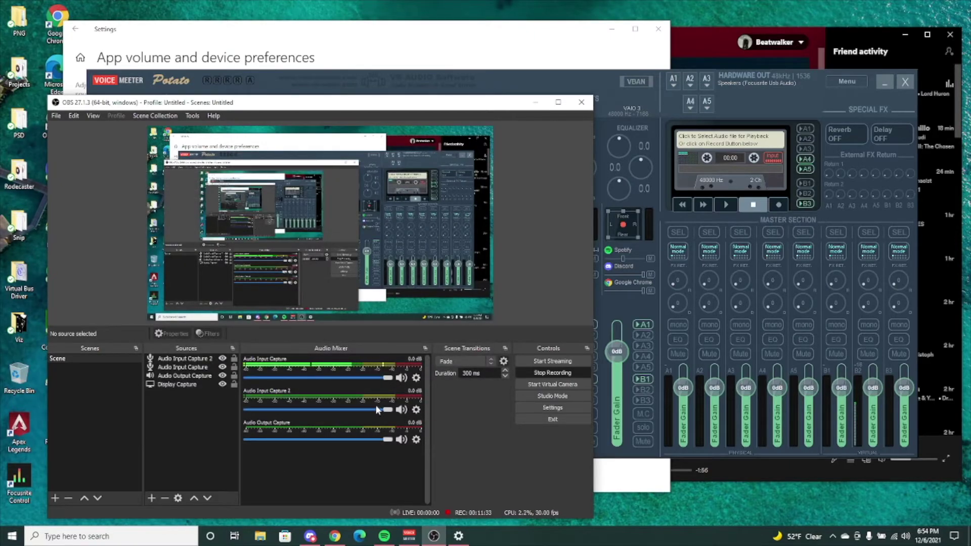
Minimize OBS and lower the VAIO 3 fader gain to -17.0 dB
left_click(535, 102)
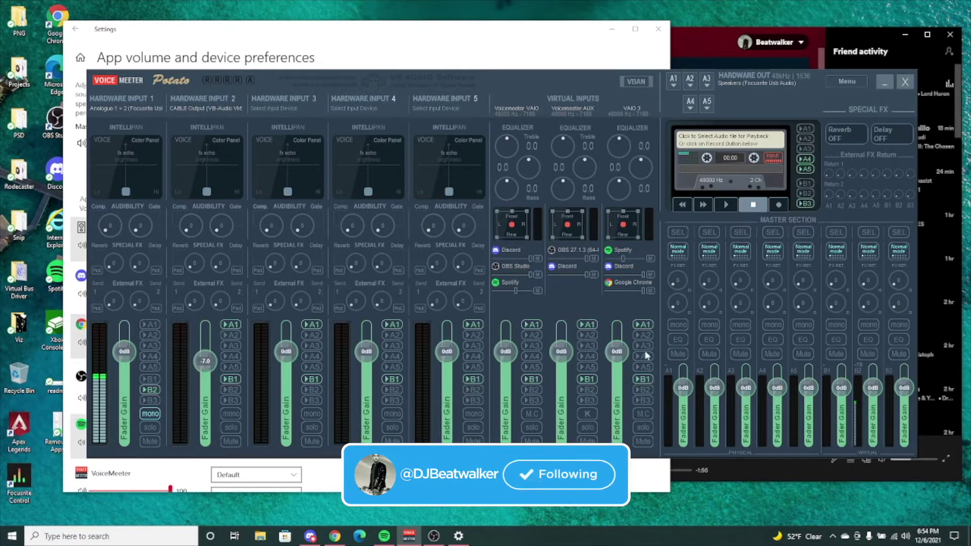
left_click_drag(616, 351, 614, 378)
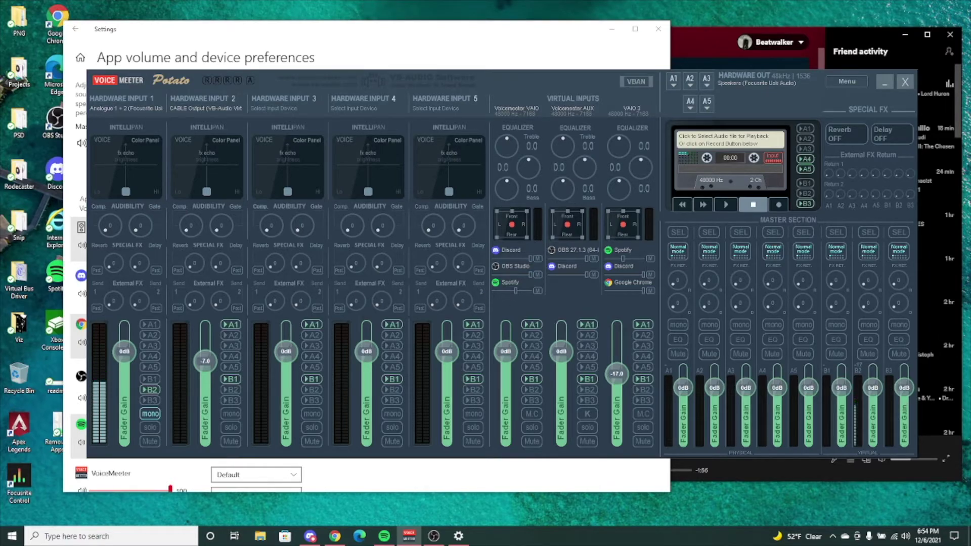
right_click(868, 339)
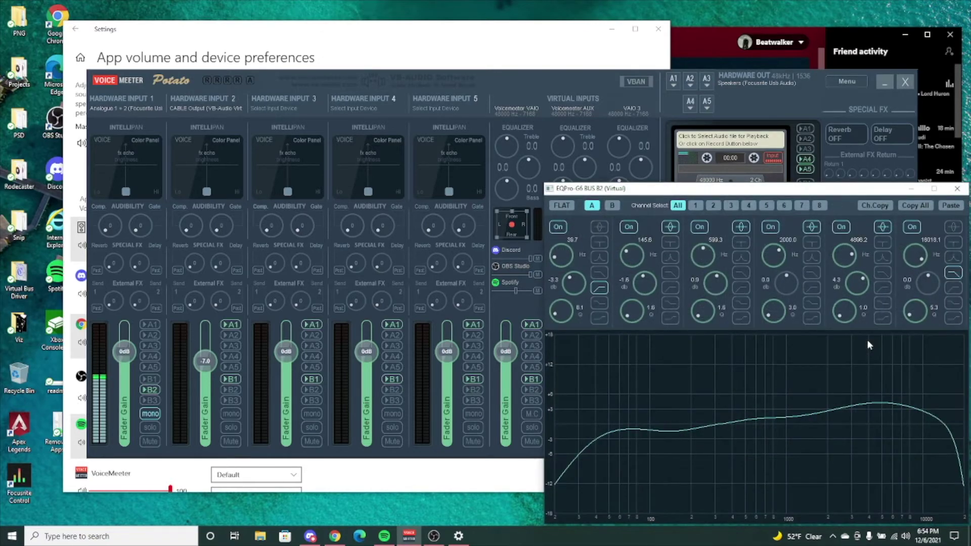
left_click(957, 188)
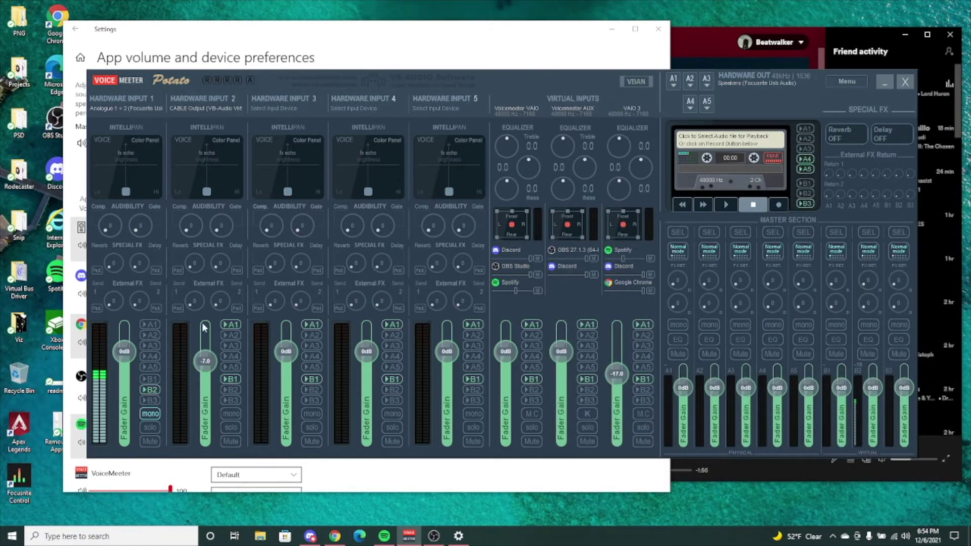